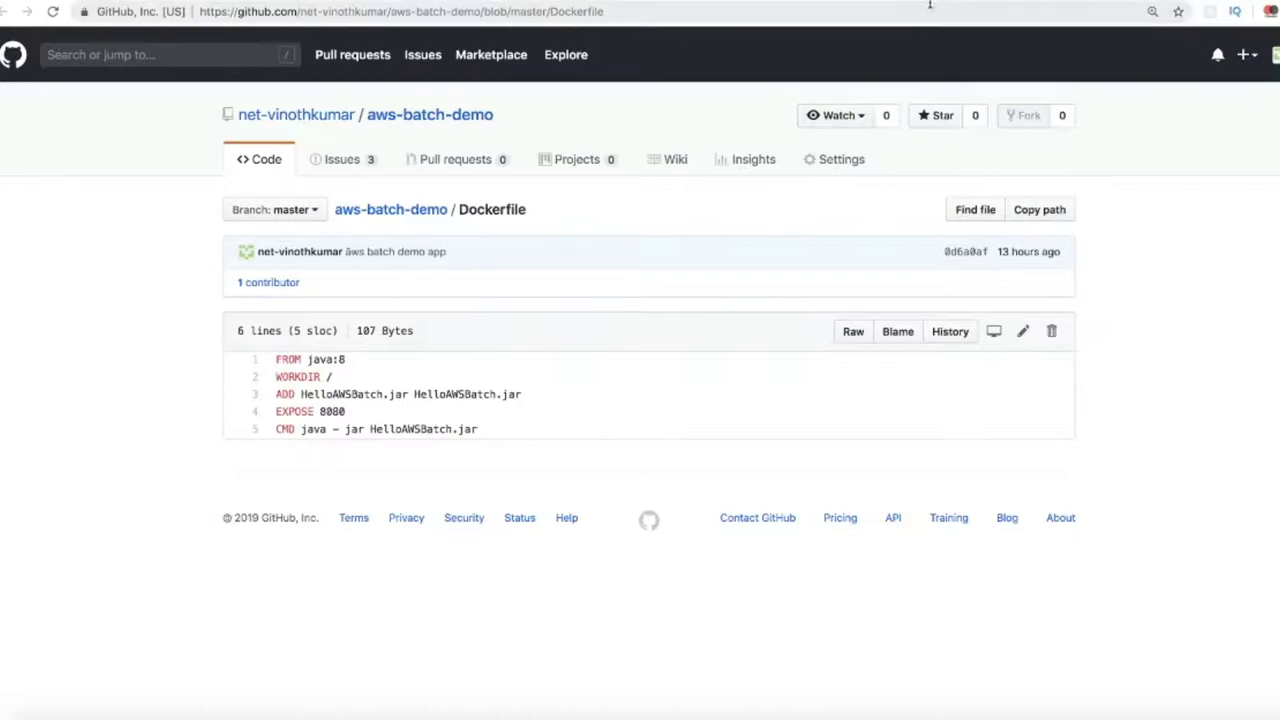
Switch from the GitHub Dockerfile to the AWS console and open the Batch service from the Compute services
{"action": "key", "text": "alt+Left"}
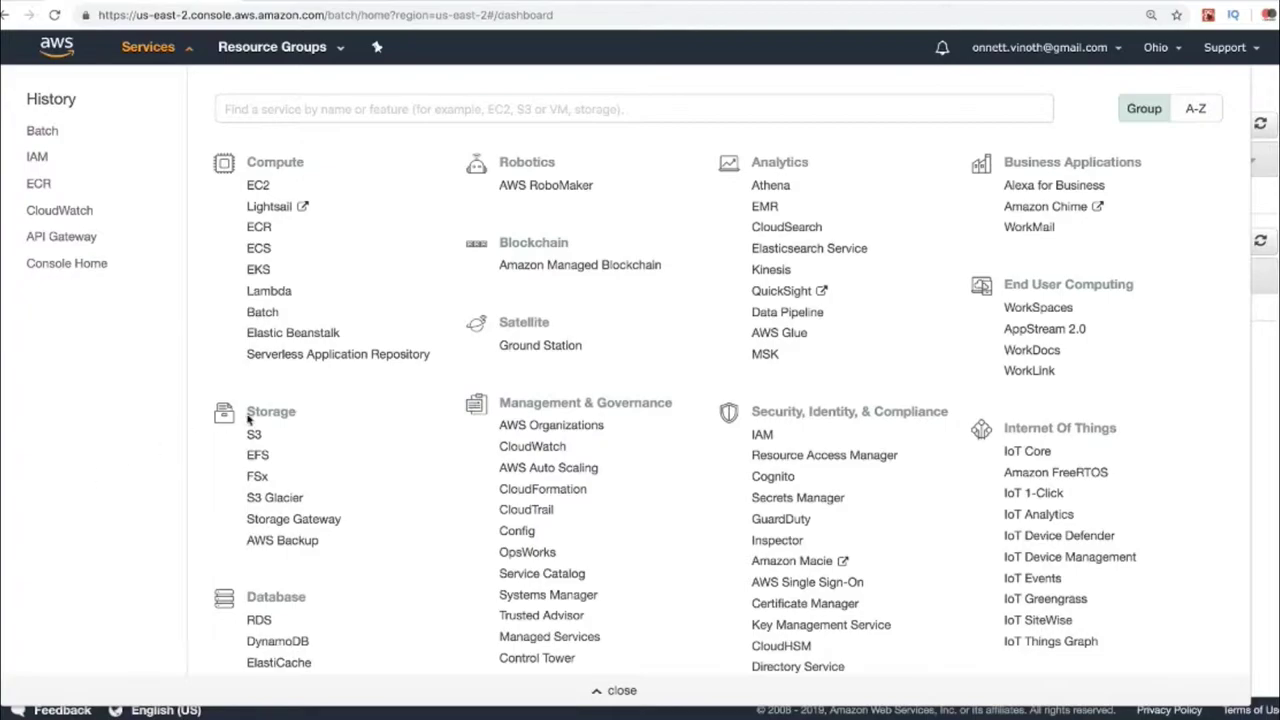
{"action": "scroll", "coordinate": [337, 446], "scroll_direction": "down", "scroll_amount": 7}
{"action": "scroll", "coordinate": [337, 449], "scroll_direction": "up", "scroll_amount": 5}
{"action": "scroll", "coordinate": [337, 446], "scroll_direction": "up", "scroll_amount": 3}
{"action": "left_click", "coordinate": [283, 316]}
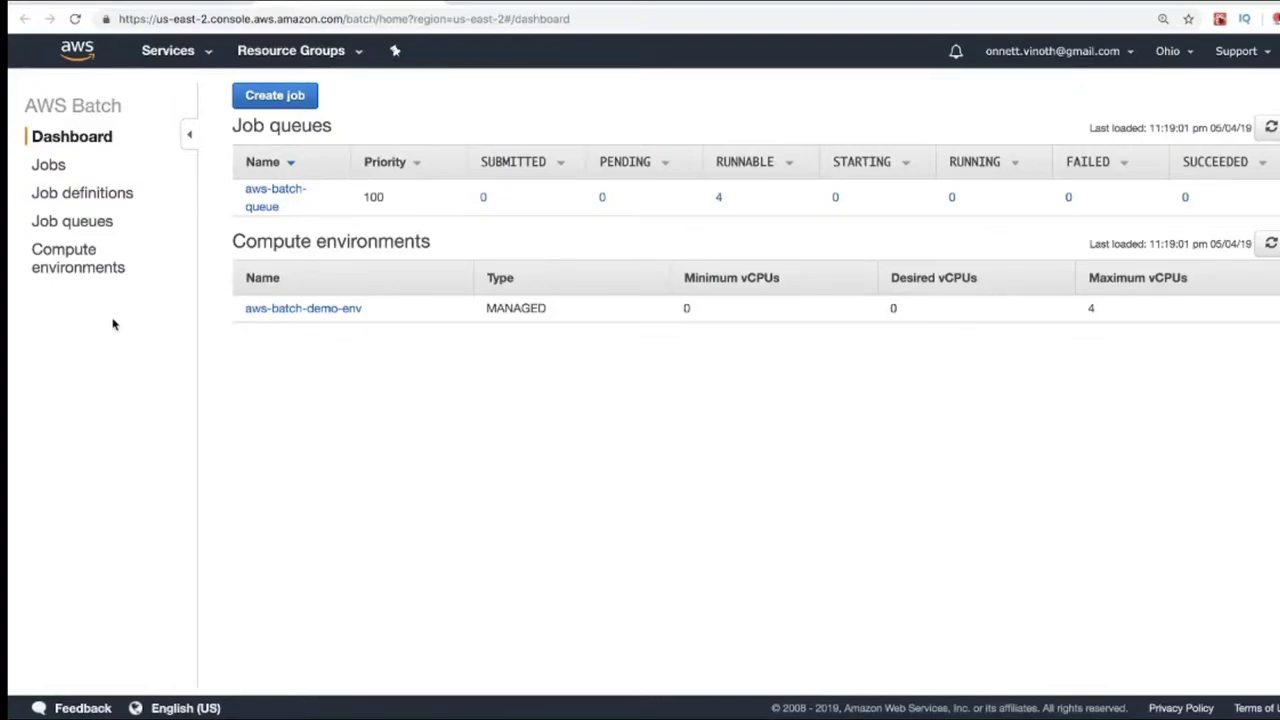
Open the new compute environment form and examine its type, role, provisioning, vCPU and networking settings
{"action": "left_click", "coordinate": [70, 262]}
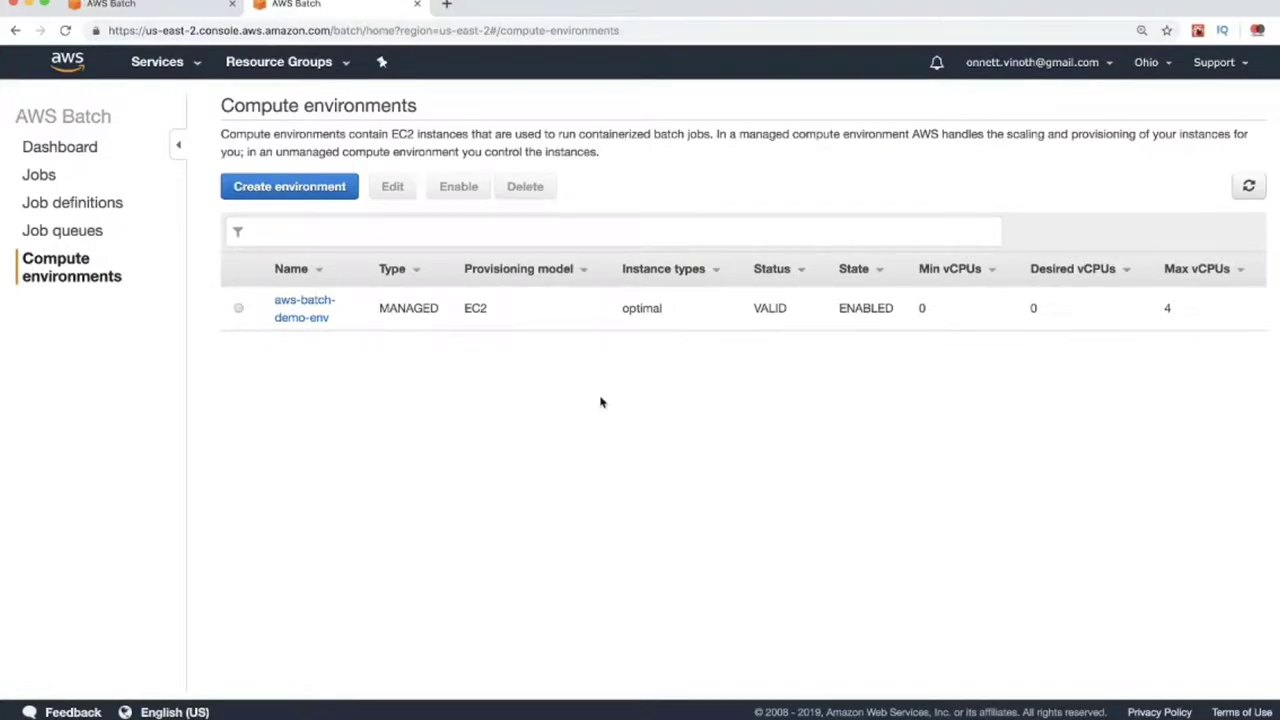
{"action": "left_click", "coordinate": [318, 187]}
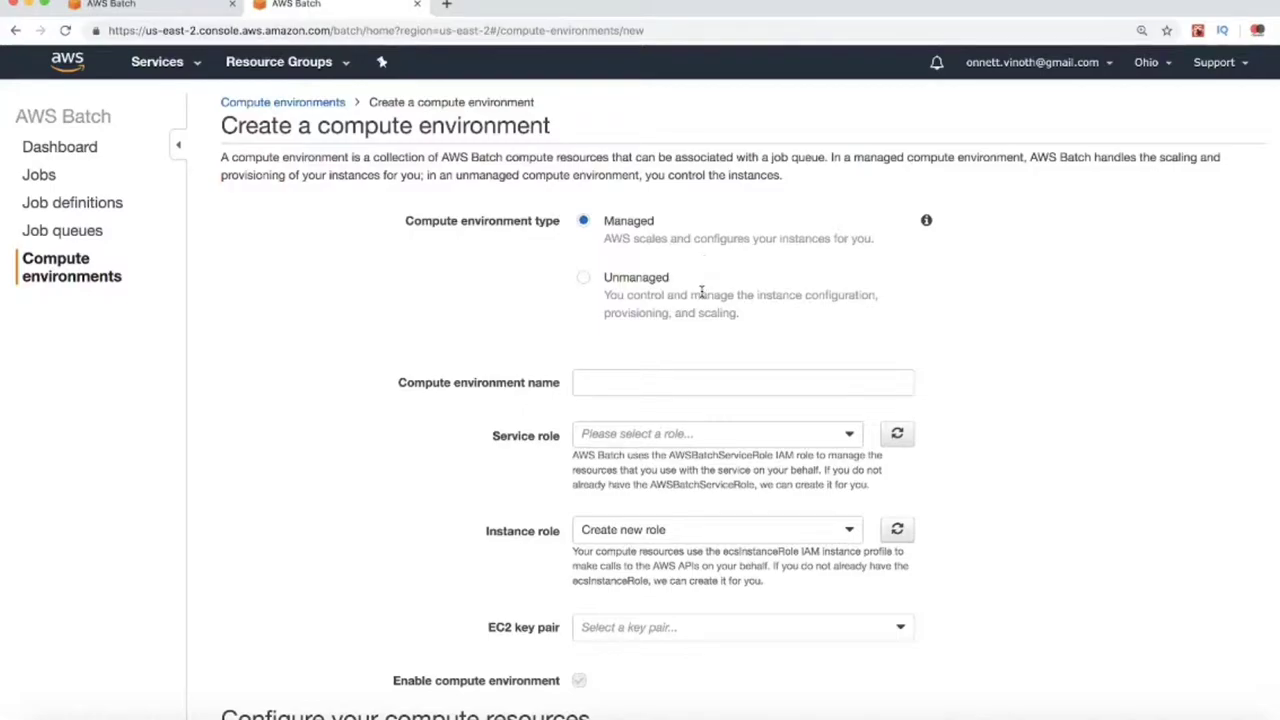
{"action": "scroll", "coordinate": [443, 414], "scroll_direction": "down", "scroll_amount": 3}
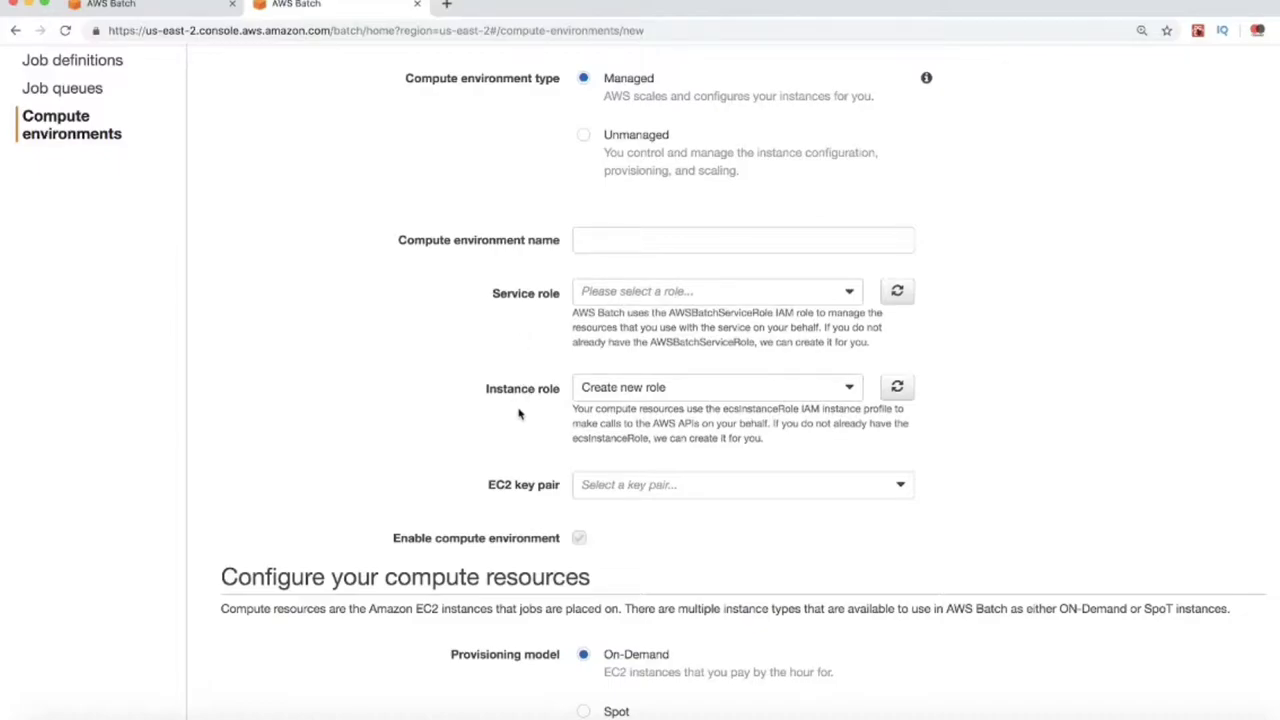
{"action": "scroll", "coordinate": [518, 415], "scroll_direction": "down", "scroll_amount": 7}
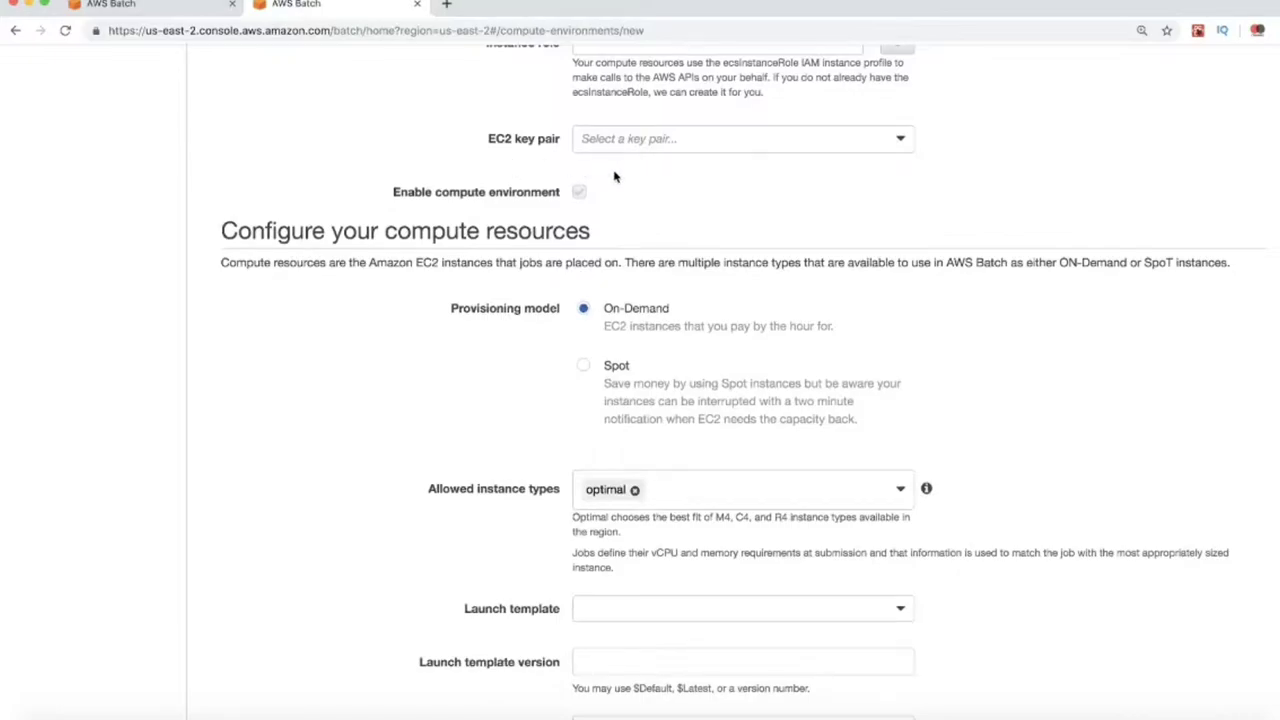
{"action": "scroll", "coordinate": [482, 365], "scroll_direction": "down", "scroll_amount": 1}
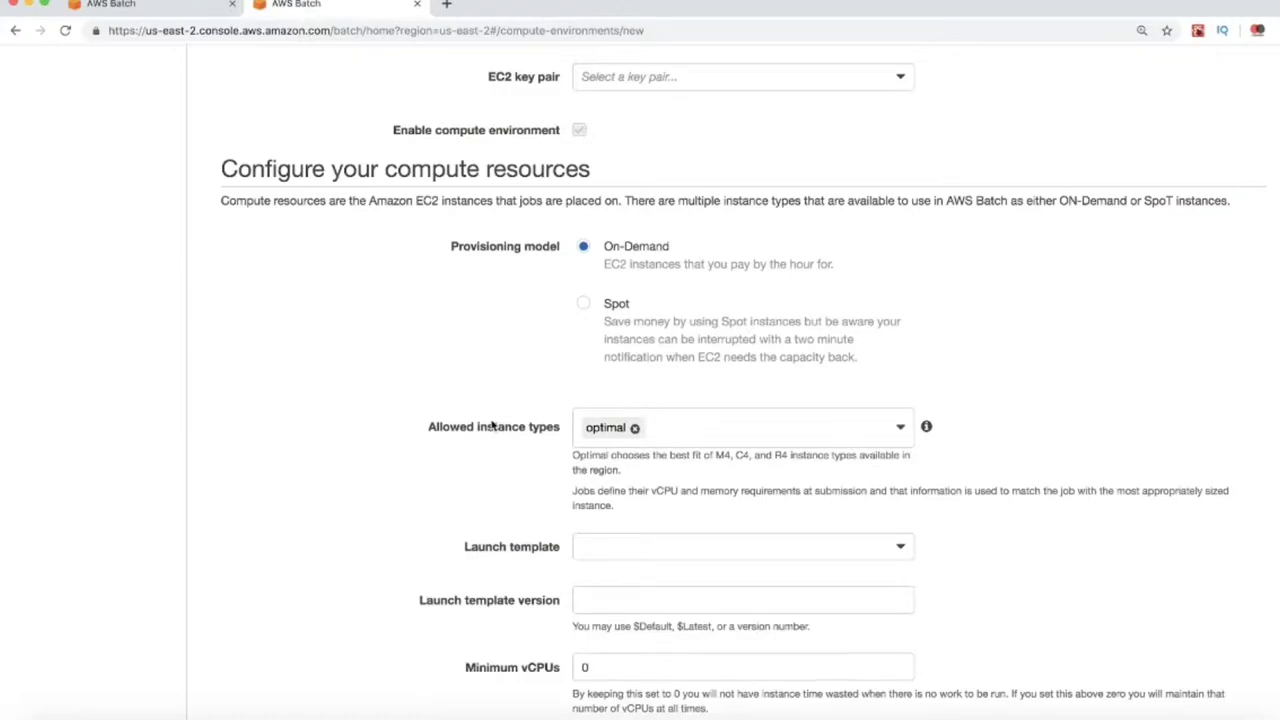
{"action": "scroll", "coordinate": [493, 425], "scroll_direction": "down", "scroll_amount": 3}
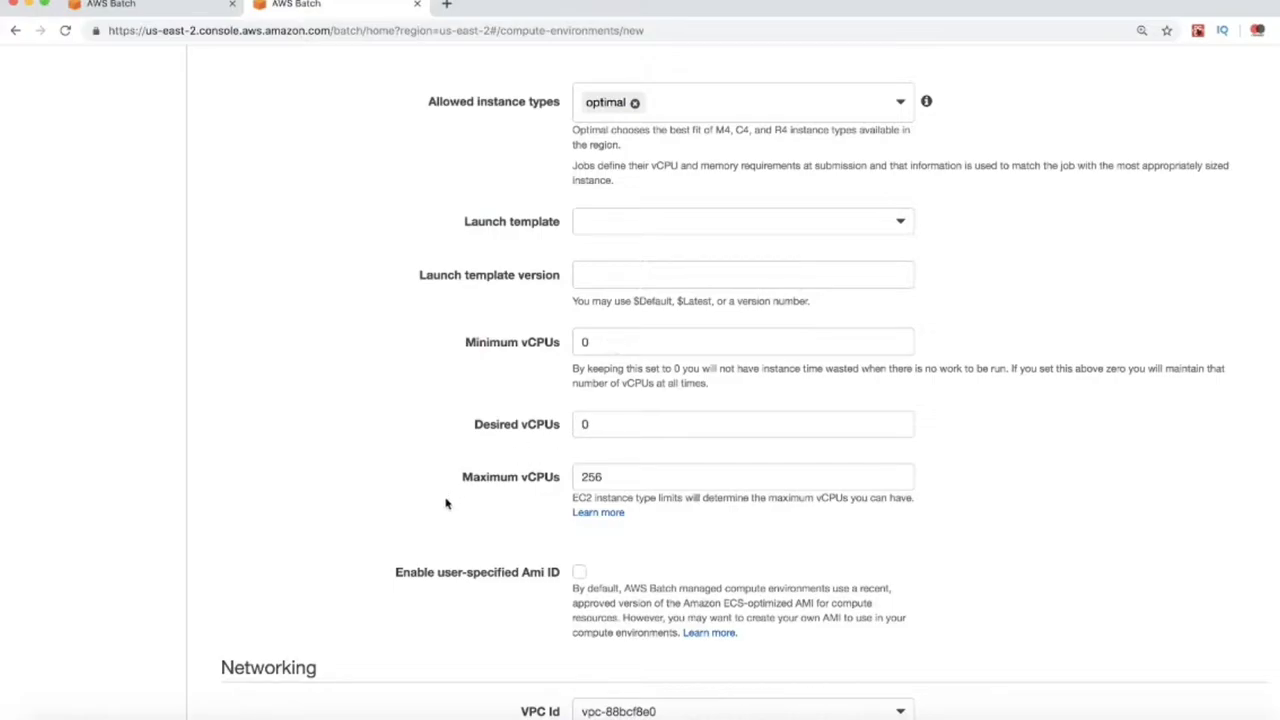
{"action": "scroll", "coordinate": [446, 503], "scroll_direction": "down", "scroll_amount": 8}
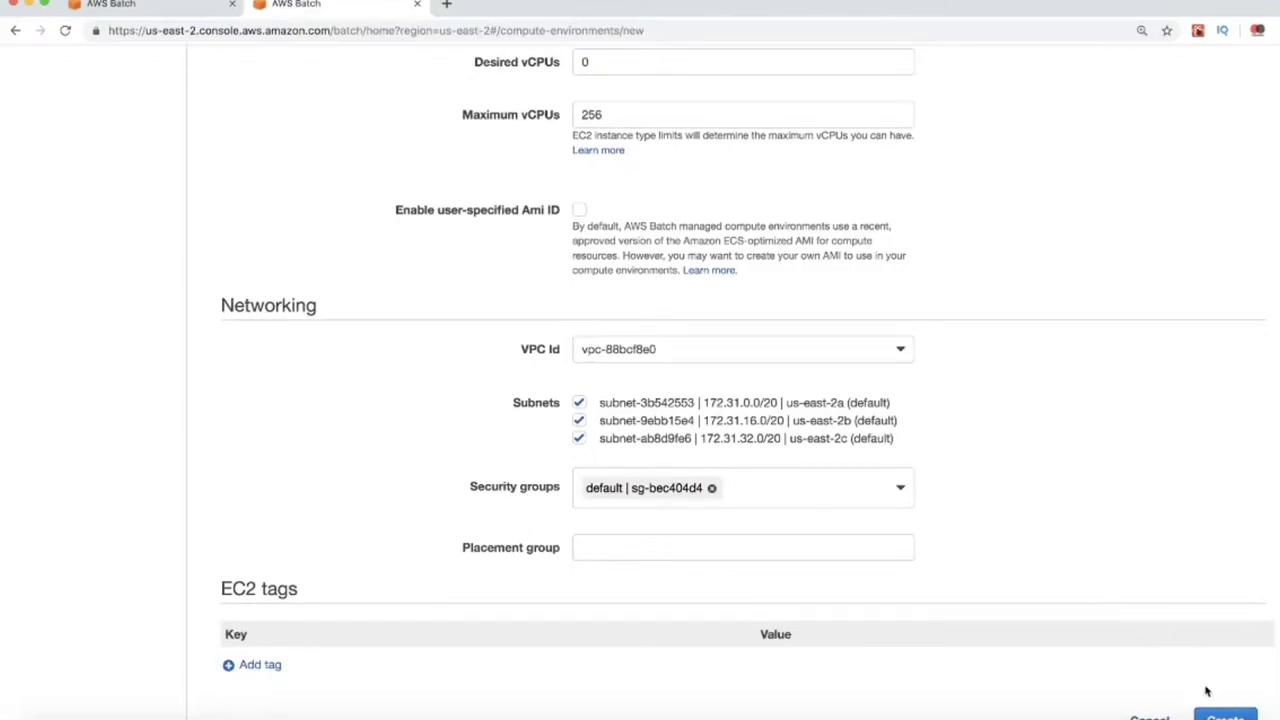
{"action": "scroll", "coordinate": [1132, 487], "scroll_direction": "up", "scroll_amount": 1}
{"action": "scroll", "coordinate": [1132, 487], "scroll_direction": "up", "scroll_amount": 10}
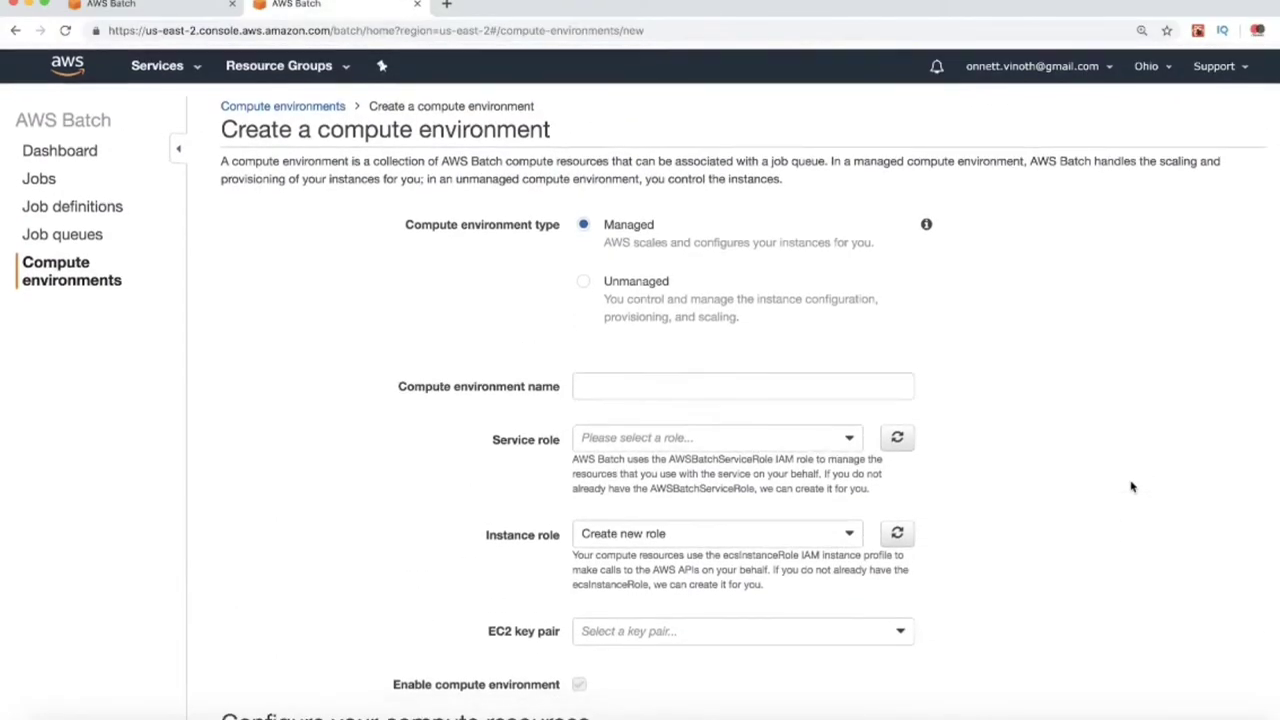
Return to the compute environments list and review the details of aws-batch-demo-env and of the aws-batch-queue job queue
{"action": "left_click", "coordinate": [313, 108]}
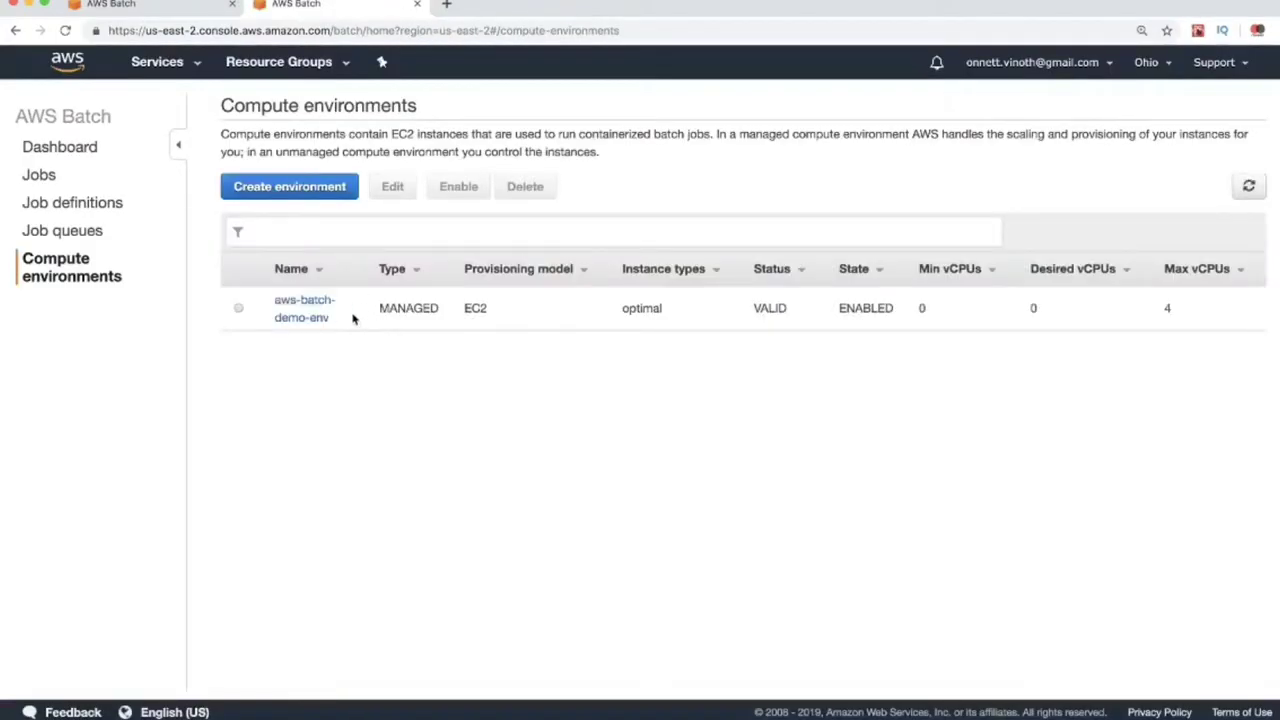
{"action": "left_click", "coordinate": [239, 308]}
{"action": "left_click", "coordinate": [313, 308]}
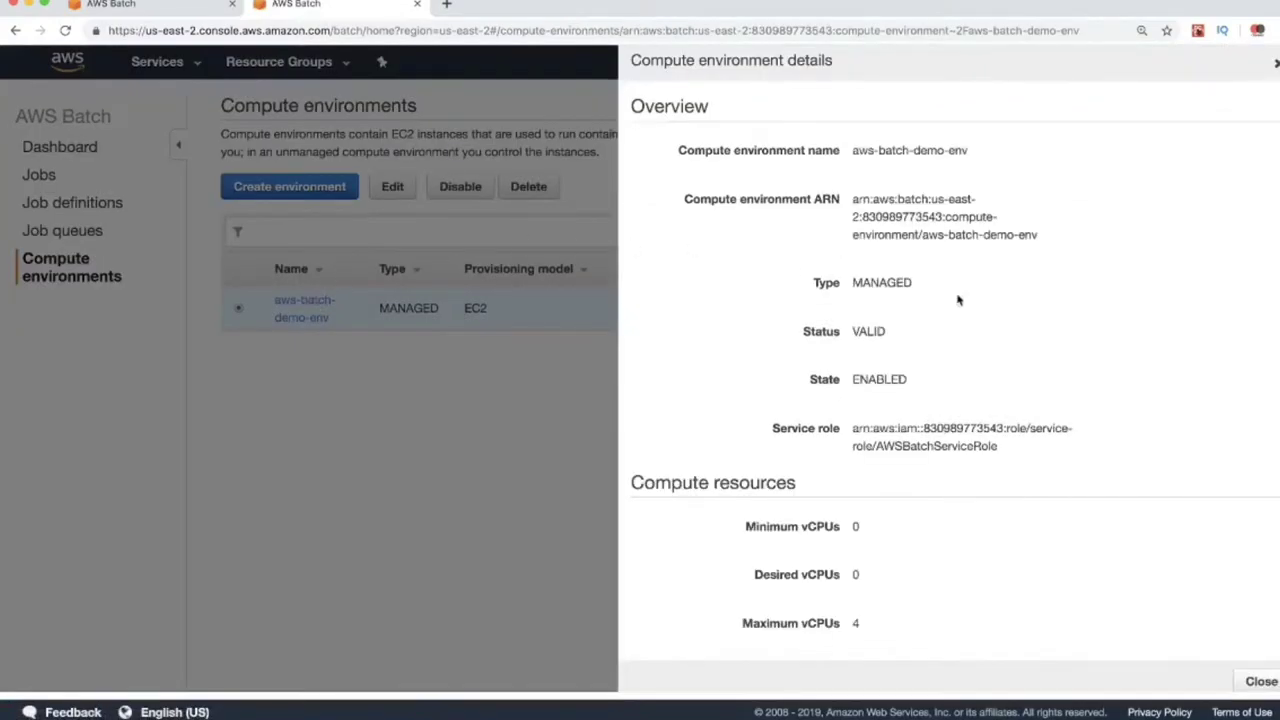
{"action": "scroll", "coordinate": [1027, 314], "scroll_direction": "down", "scroll_amount": 3}
{"action": "scroll", "coordinate": [1027, 314], "scroll_direction": "down", "scroll_amount": 5}
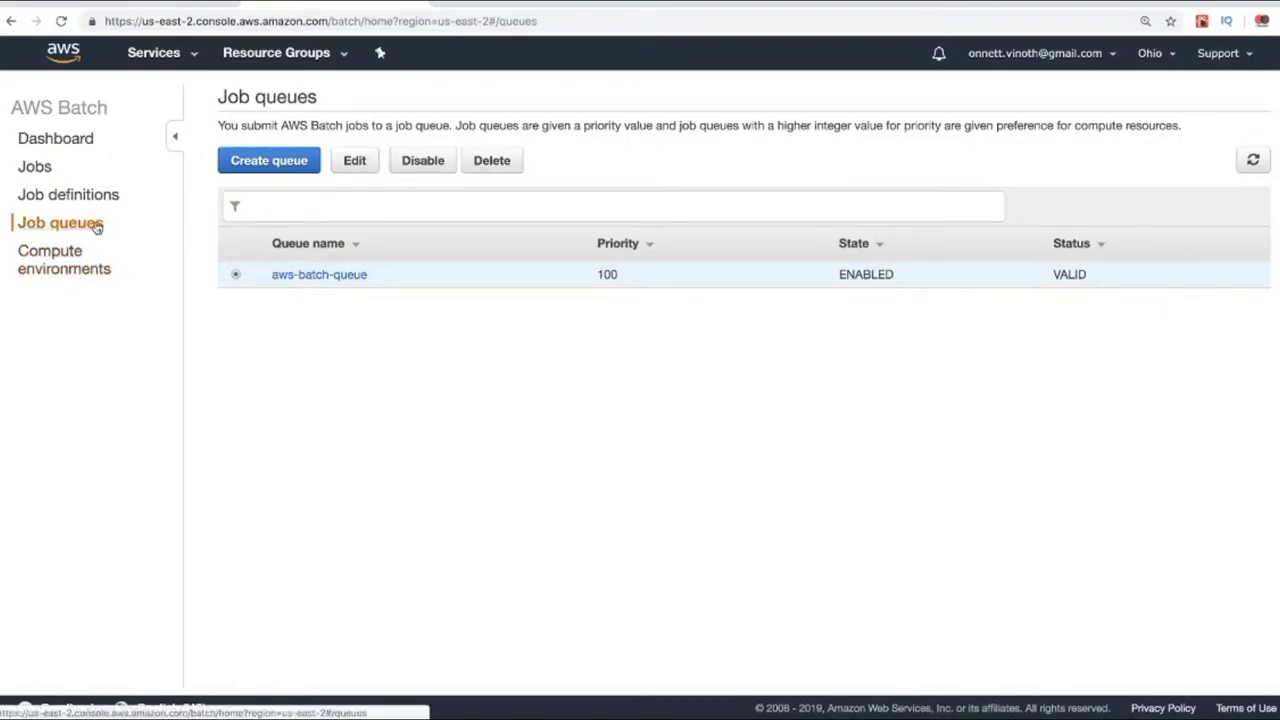
{"action": "left_click", "coordinate": [345, 280]}
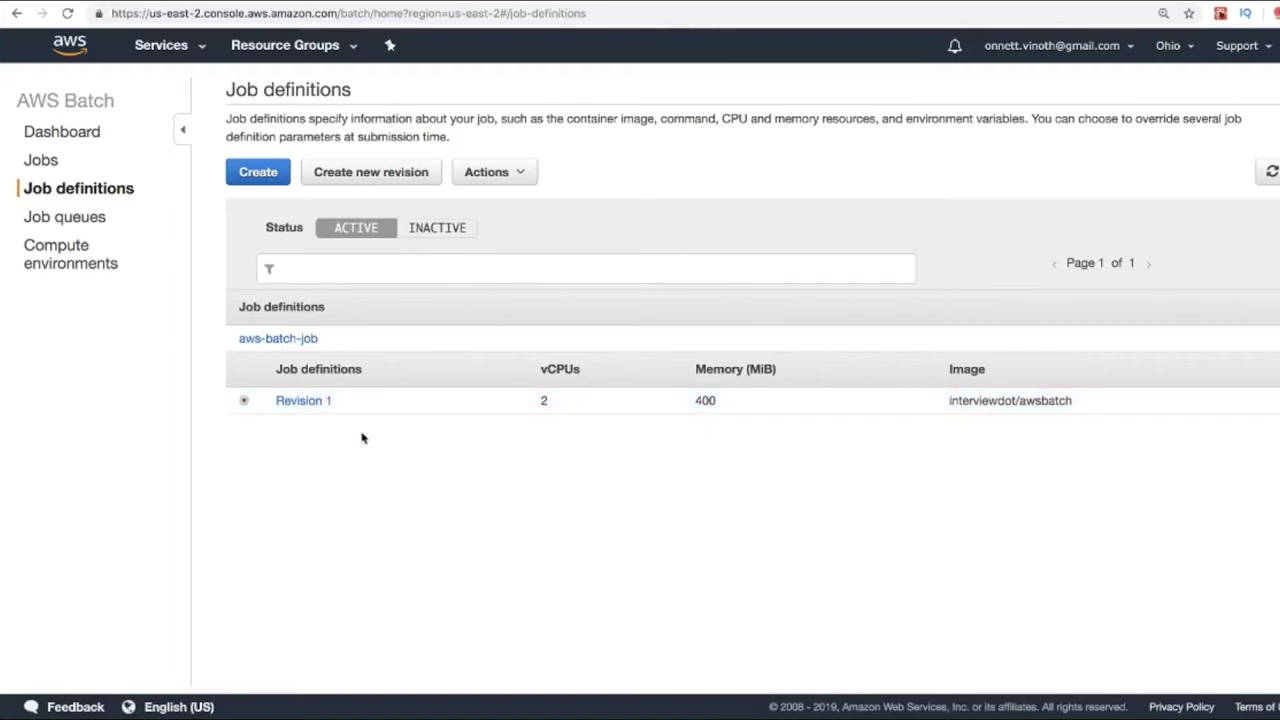
Examine Revision 1 of the aws-batch-job definition, including its container image, command and resource requirements, and close the details
{"action": "left_click", "coordinate": [323, 401]}
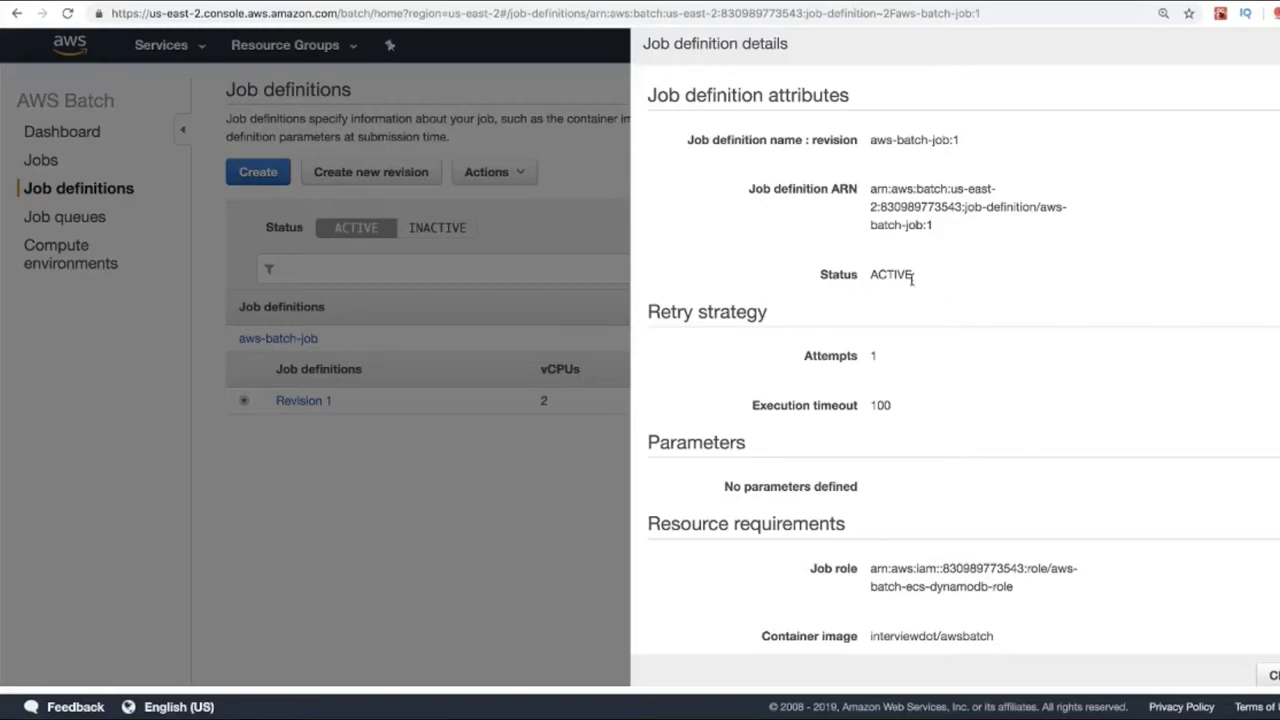
{"action": "scroll", "coordinate": [928, 377], "scroll_direction": "down", "scroll_amount": 1}
{"action": "scroll", "coordinate": [928, 377], "scroll_direction": "down", "scroll_amount": 3}
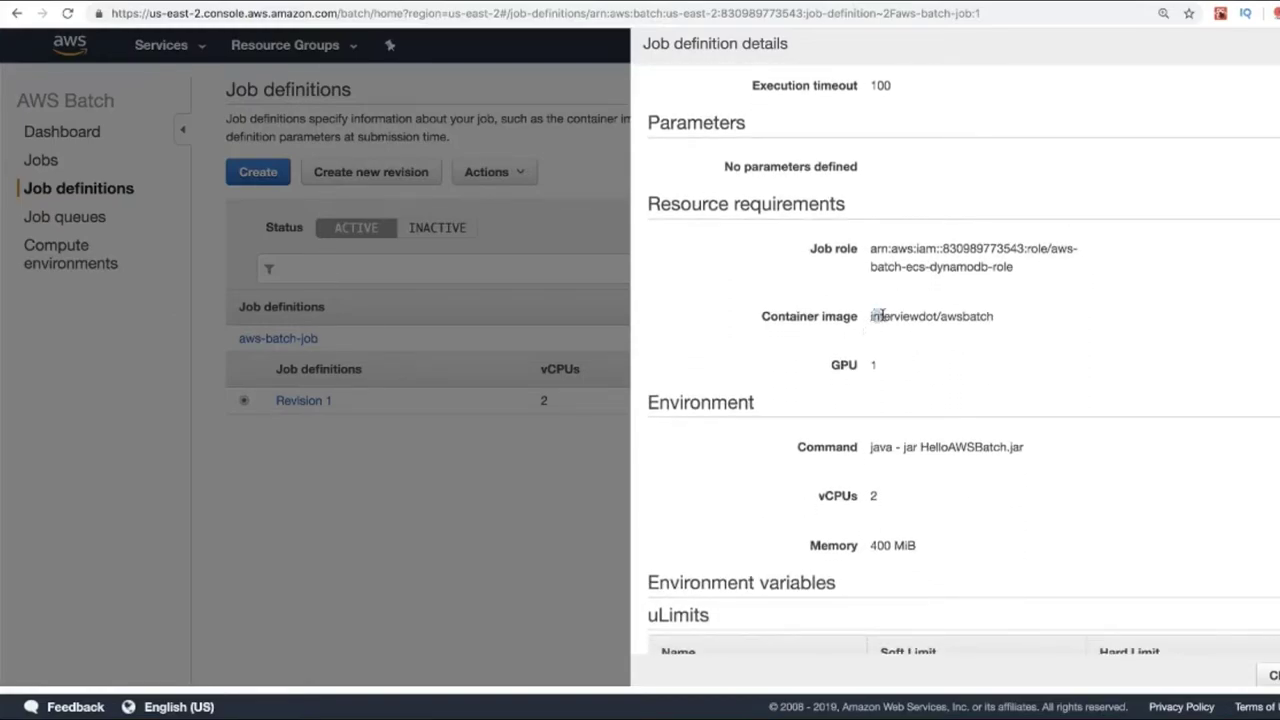
{"action": "left_click_drag", "start_coordinate": [870, 316], "coordinate": [1006, 328]}
{"action": "scroll", "coordinate": [964, 470], "scroll_direction": "down", "scroll_amount": 1}
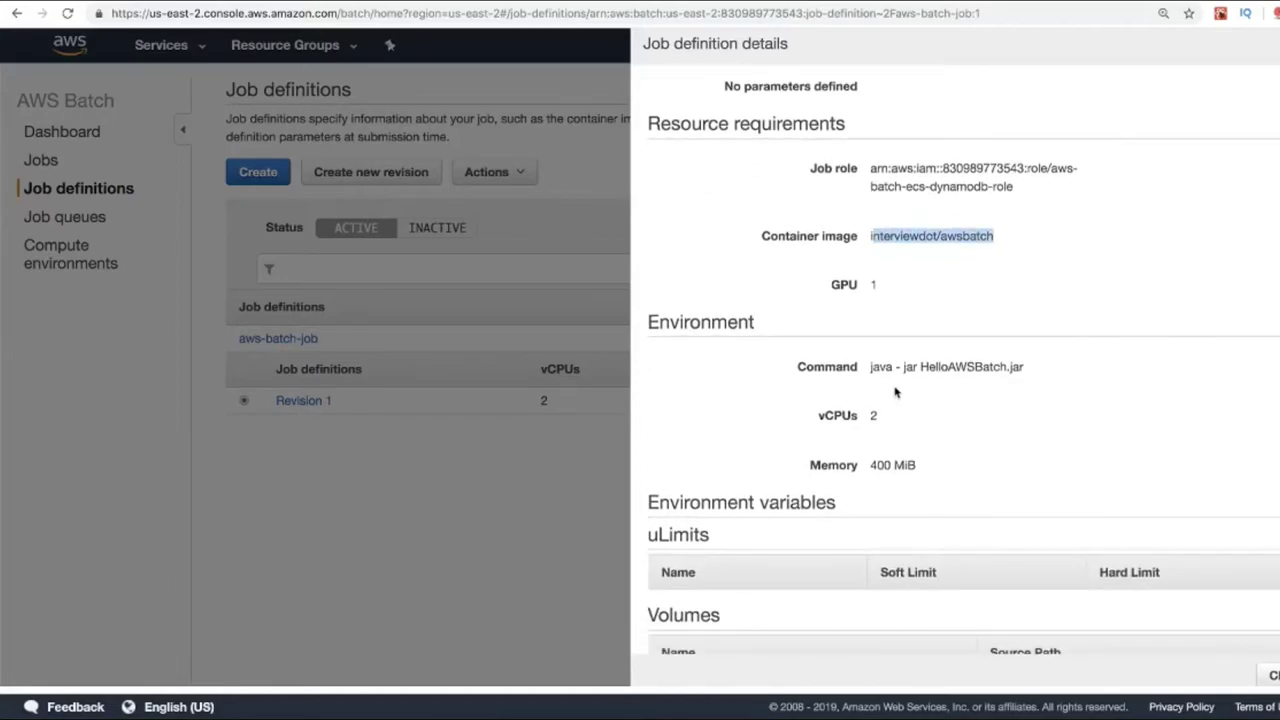
{"action": "left_click_drag", "start_coordinate": [870, 366], "coordinate": [1048, 379]}
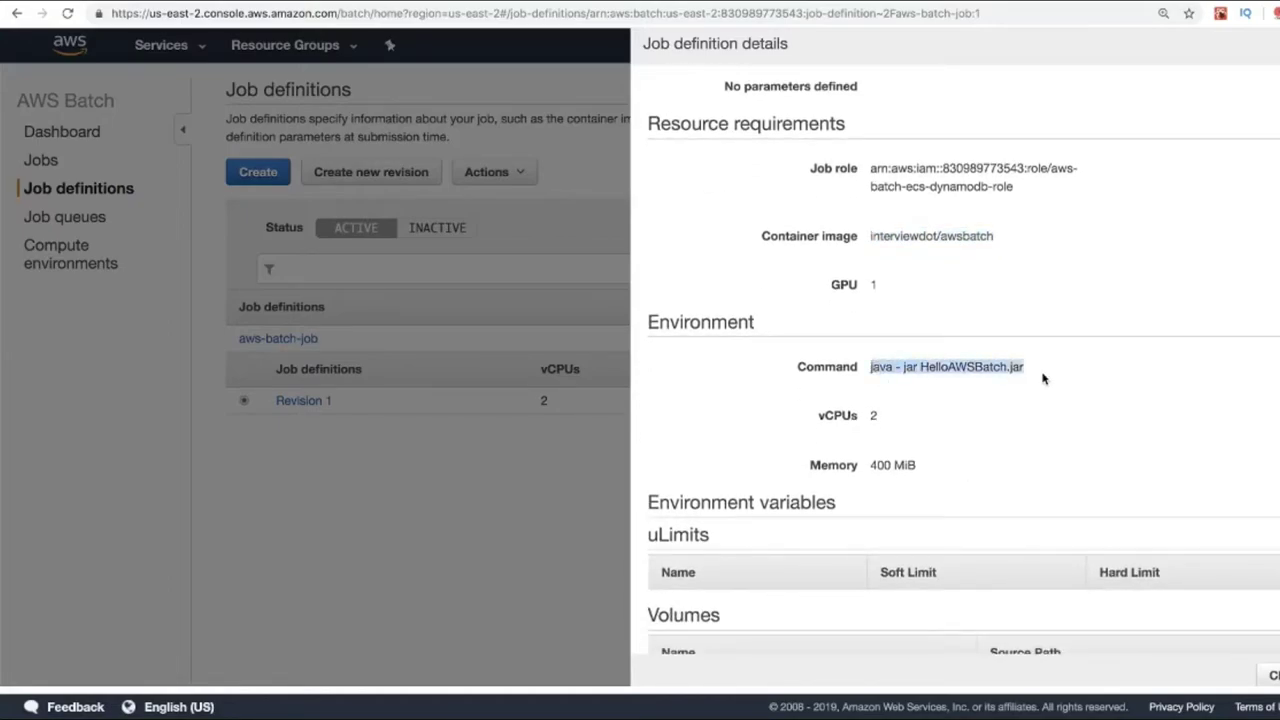
{"action": "scroll", "coordinate": [1043, 378], "scroll_direction": "down", "scroll_amount": 2}
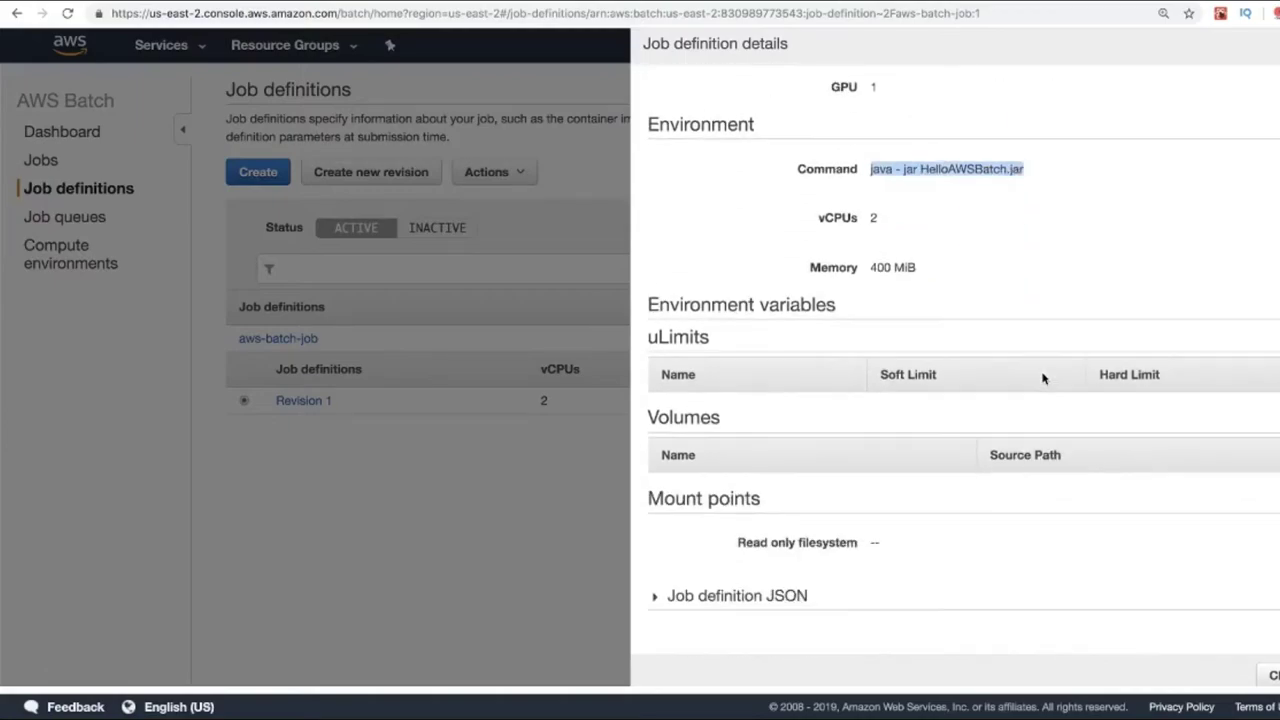
{"action": "scroll", "coordinate": [1043, 378], "scroll_direction": "up", "scroll_amount": 3}
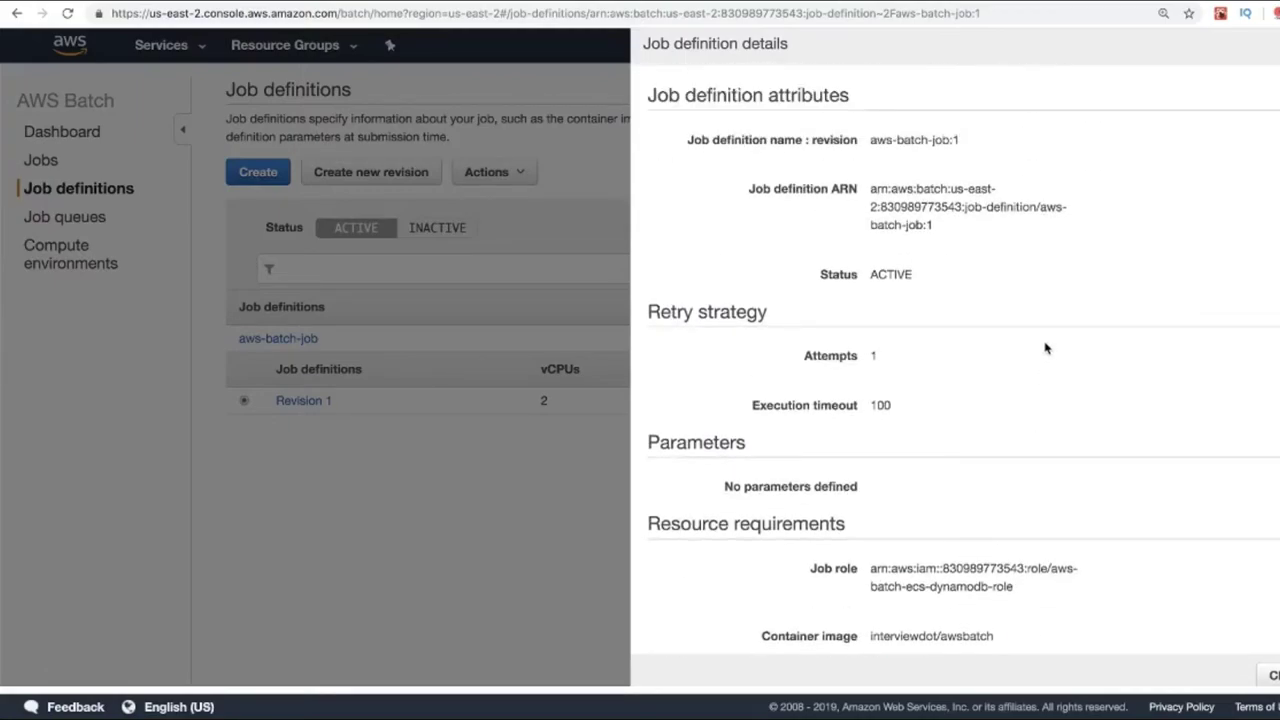
{"action": "left_click", "coordinate": [488, 552]}
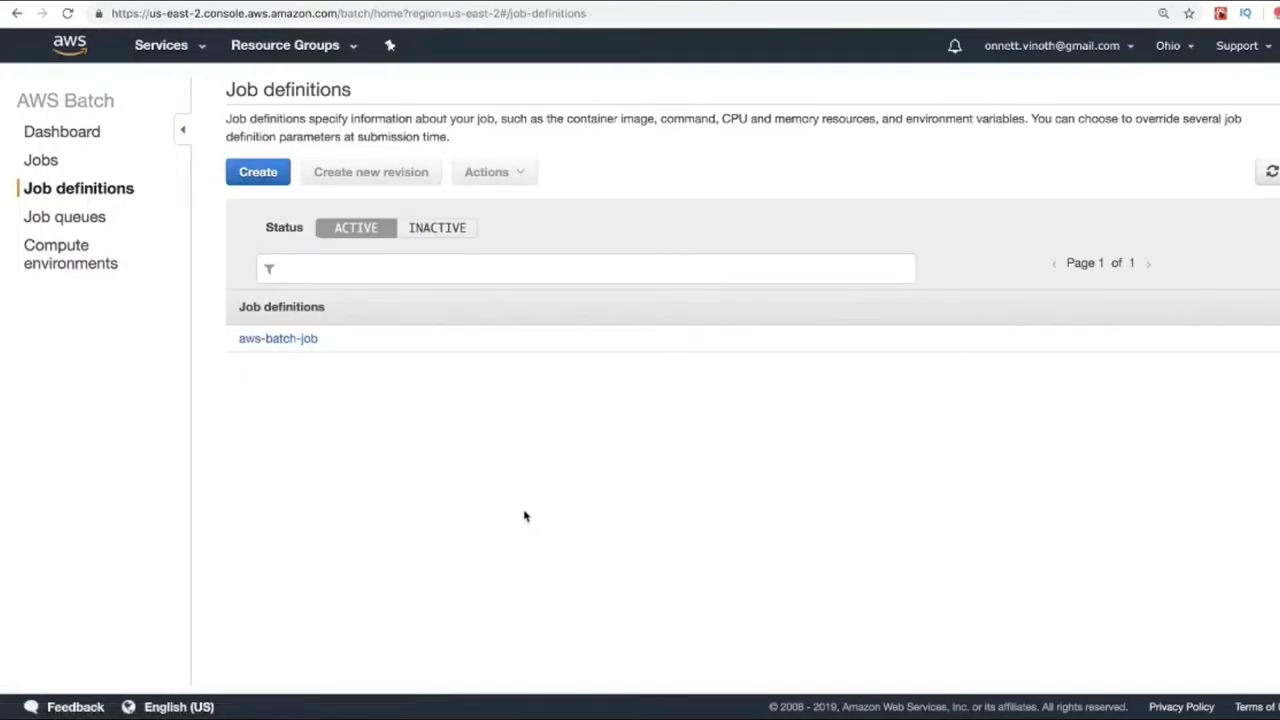
View the jobs list for aws-batch-queue and return to the Batch dashboard
{"action": "left_click", "coordinate": [52, 162]}
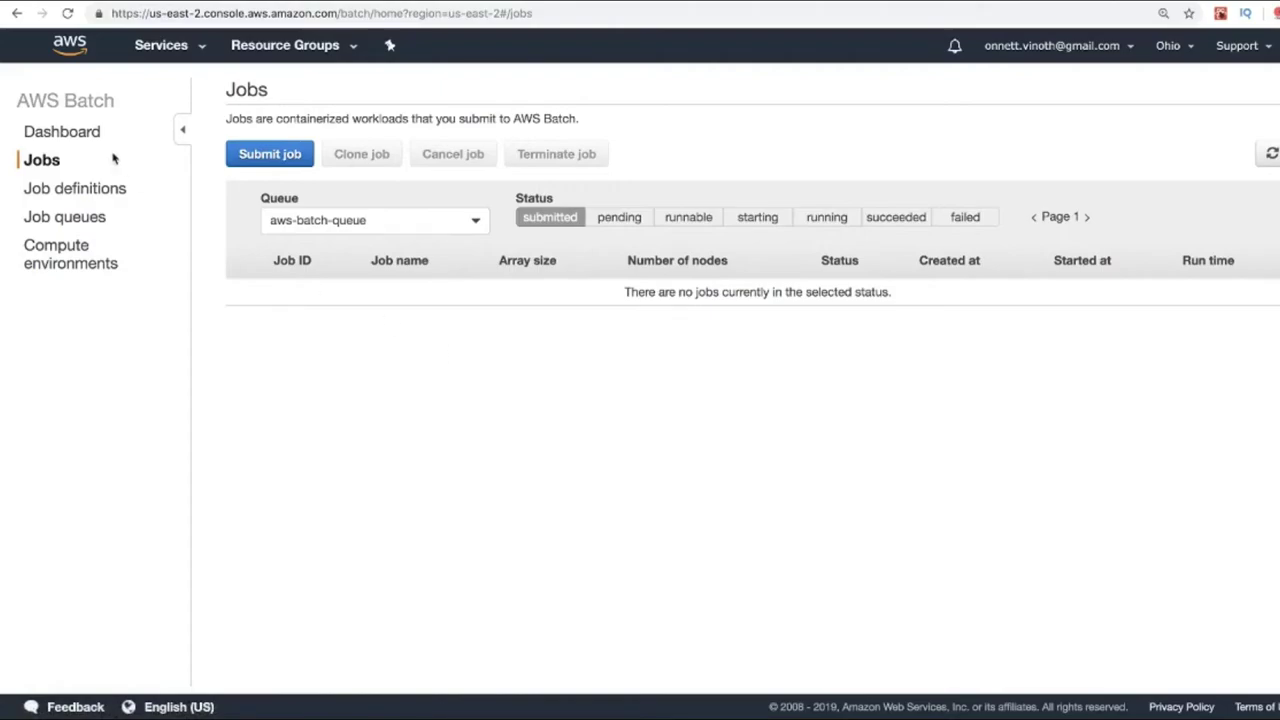
{"action": "left_click", "coordinate": [62, 132]}
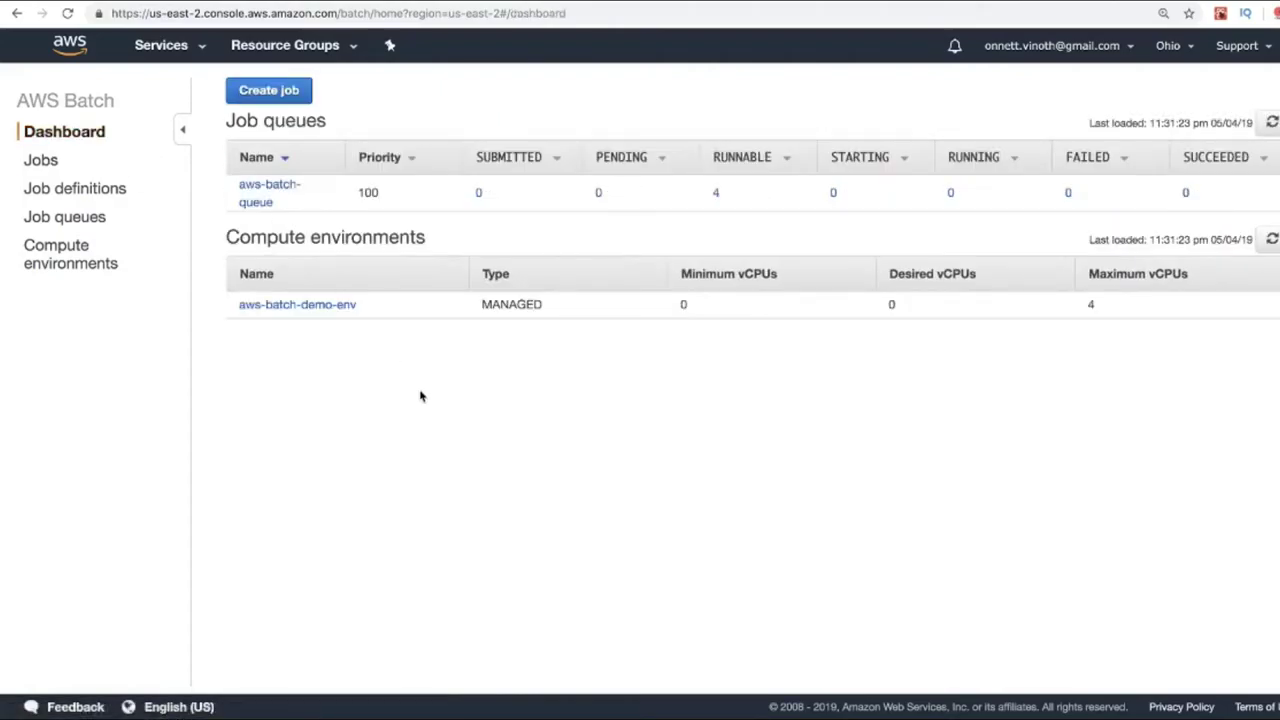